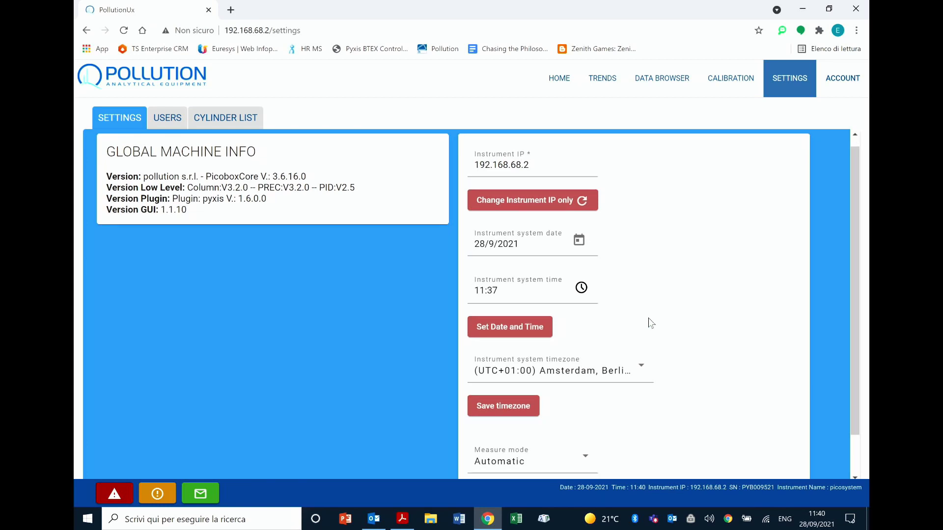
Step: Review the instrument's measure mode options without changing the mode, and view the list of users
{"action": "scroll", "coordinate": [649, 318], "scroll_direction": "down", "scroll_amount": 1}
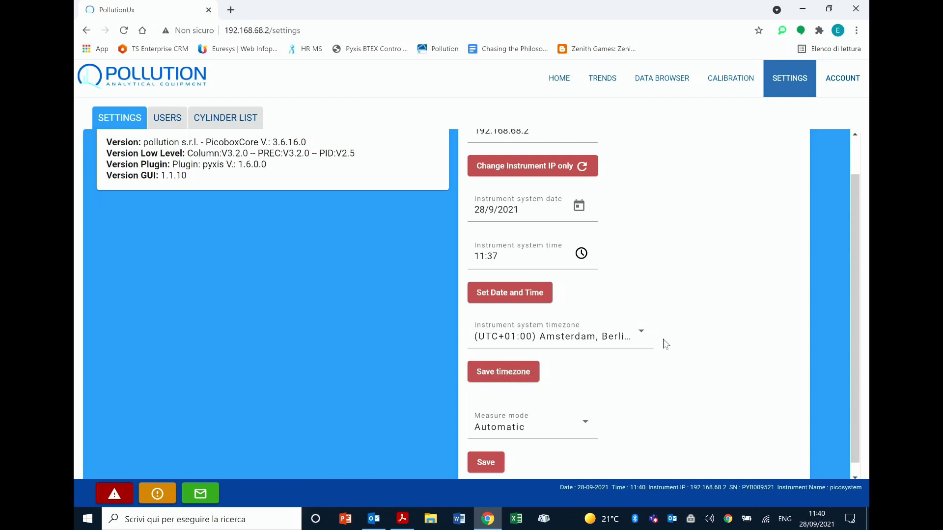
{"action": "scroll", "coordinate": [663, 339], "scroll_direction": "down", "scroll_amount": 1}
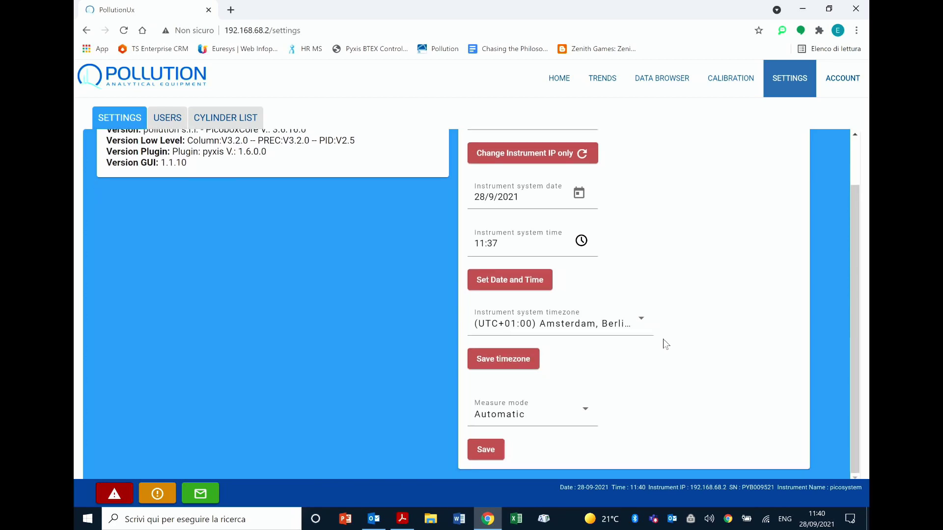
{"action": "left_click", "coordinate": [587, 416]}
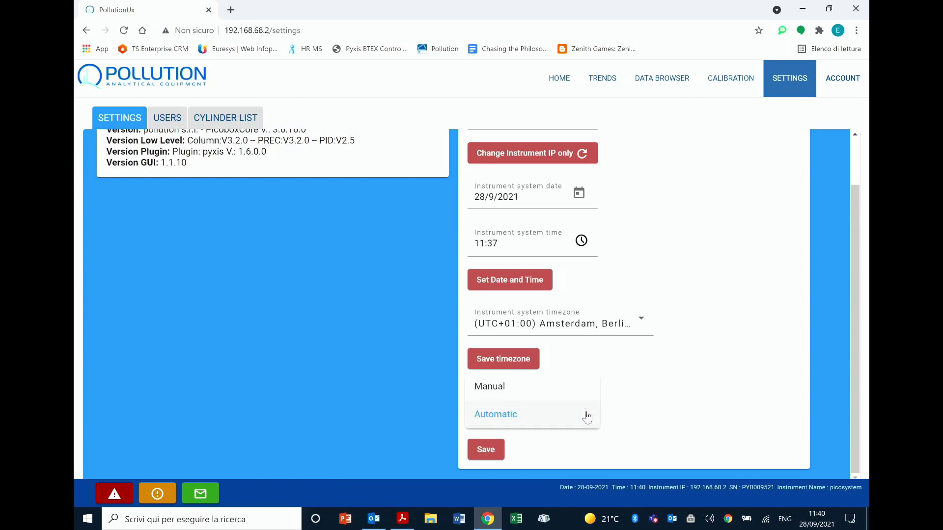
{"action": "left_click", "coordinate": [629, 412]}
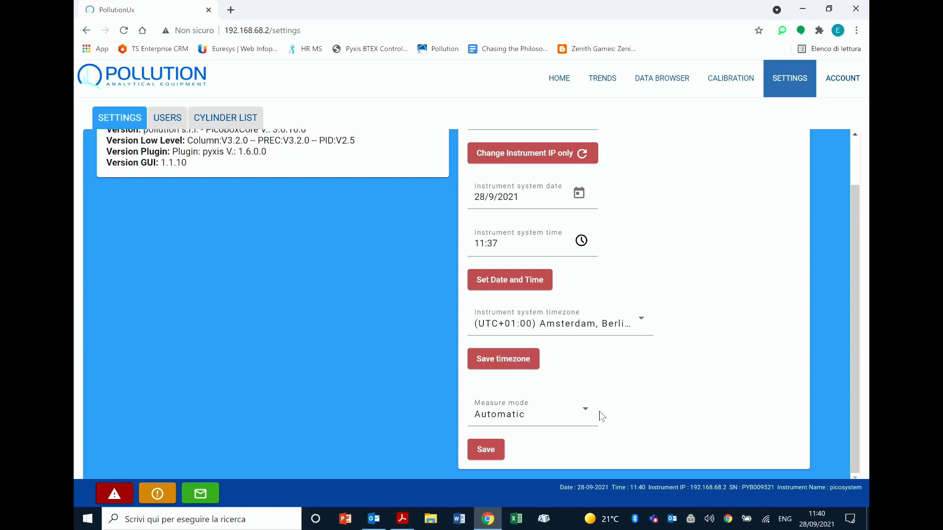
{"action": "left_click", "coordinate": [585, 412]}
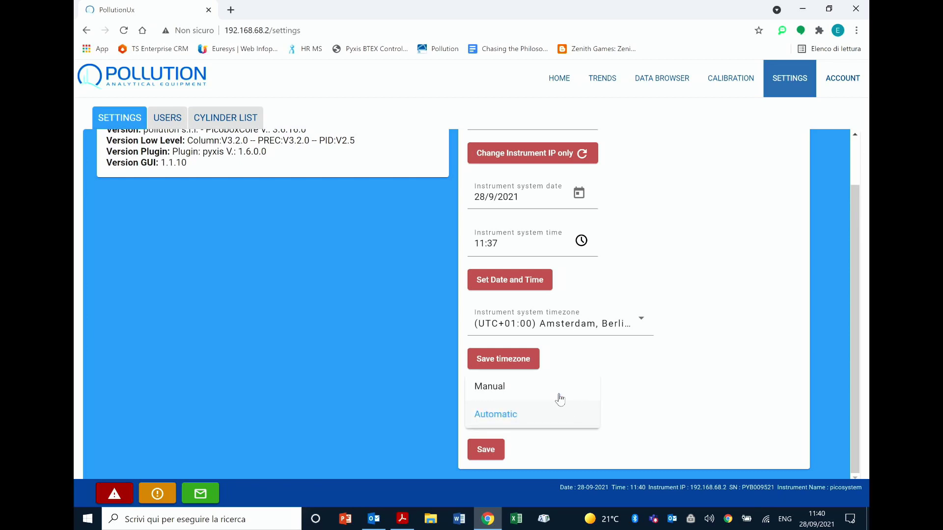
{"action": "left_click", "coordinate": [629, 405]}
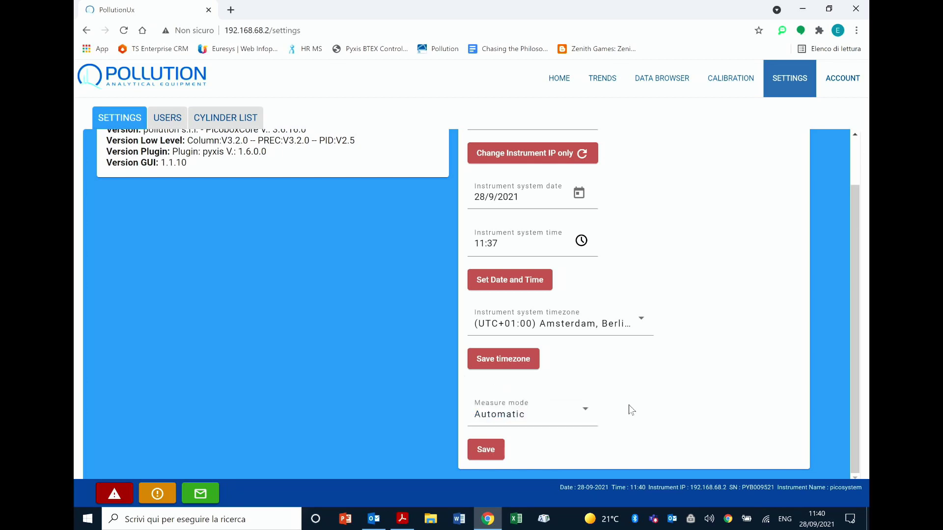
{"action": "left_click", "coordinate": [179, 122]}
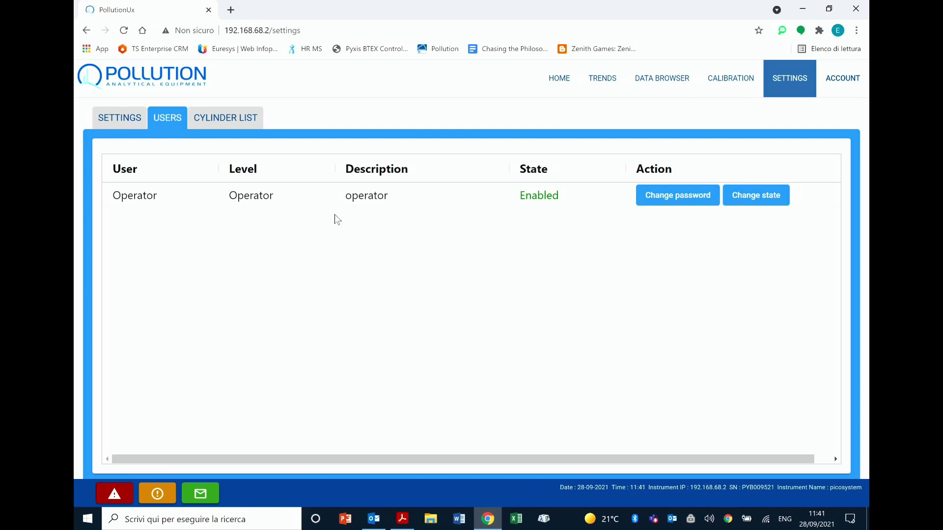
Step: Start a new entry in the cylinder list named "Toluene span gas" with the certificate set to "Yes"
{"action": "left_click", "coordinate": [242, 123]}
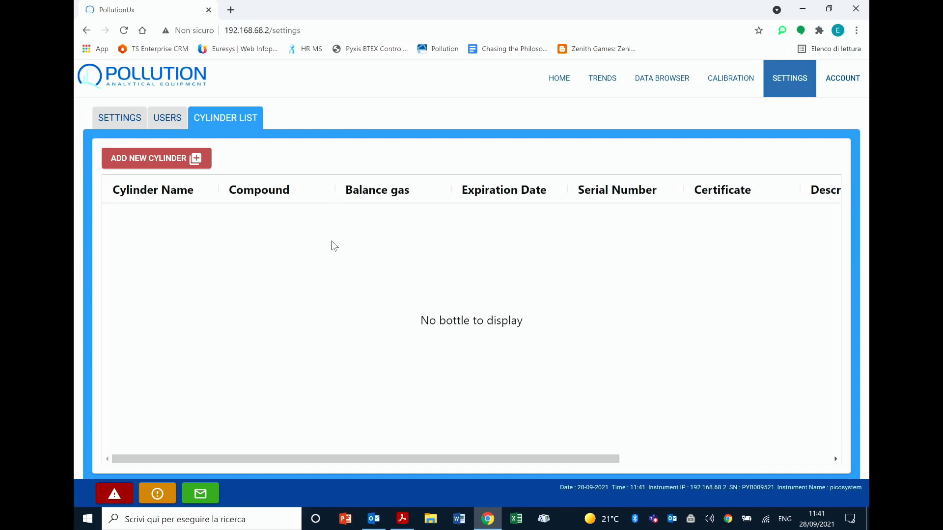
{"action": "left_click", "coordinate": [192, 159]}
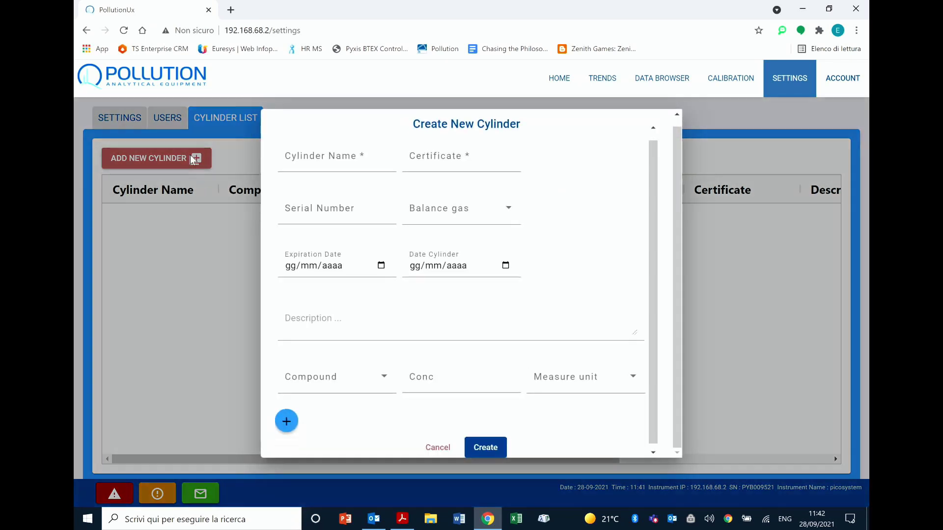
{"action": "left_click", "coordinate": [369, 158]}
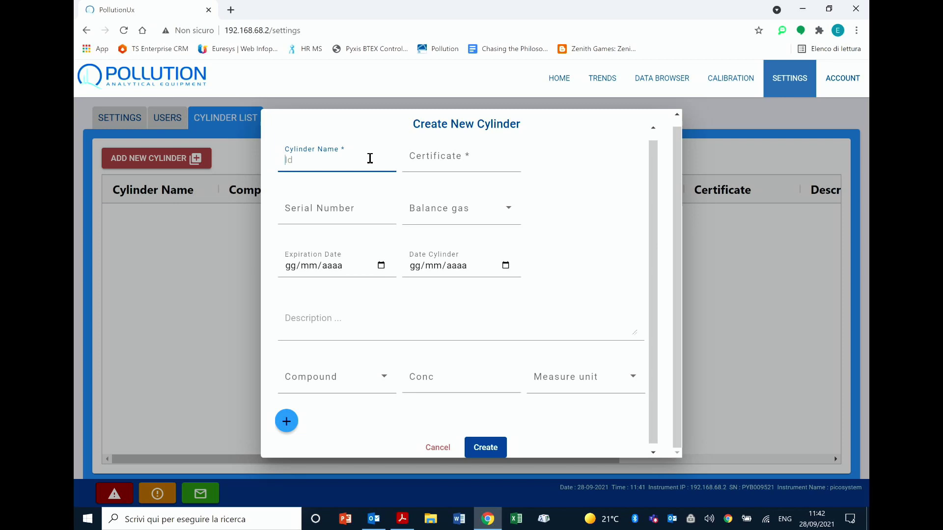
{"action": "type", "text": "Toluene span gas"}
{"action": "left_click", "coordinate": [416, 161]}
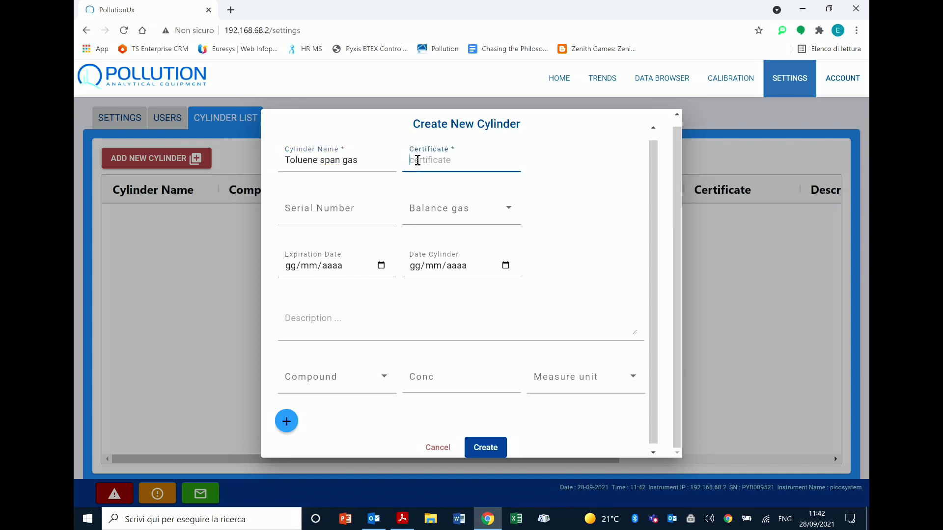
{"action": "type", "text": "Yes"}
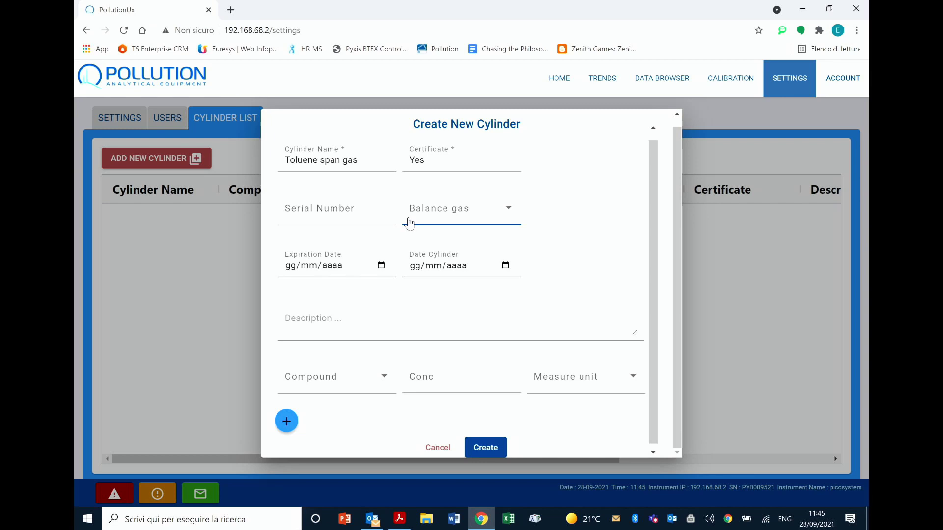
Step: Set the new cylinder's balance gas to Nitrogen
{"action": "left_click", "coordinate": [359, 220]}
{"action": "left_click", "coordinate": [505, 213]}
{"action": "left_click", "coordinate": [505, 212]}
{"action": "scroll", "coordinate": [488, 278], "scroll_direction": "down", "scroll_amount": 3}
{"action": "scroll", "coordinate": [490, 278], "scroll_direction": "down", "scroll_amount": 5}
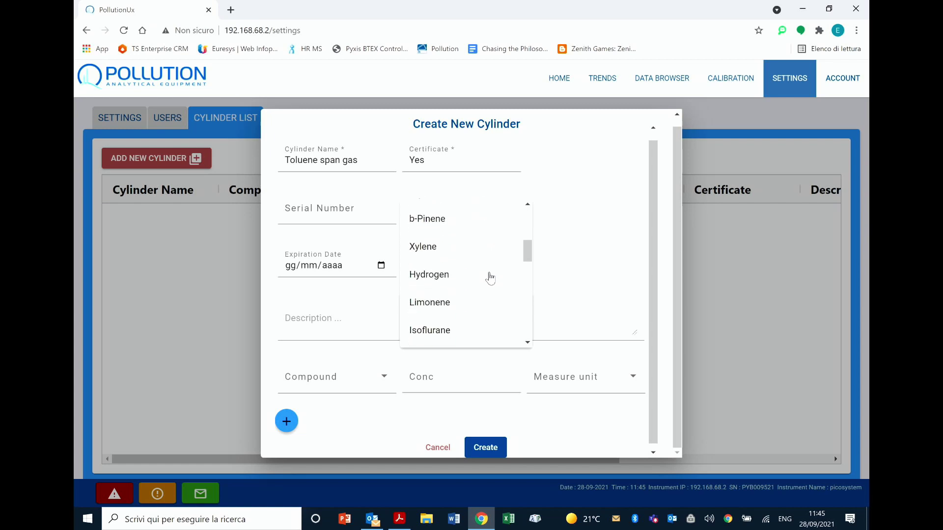
{"action": "scroll", "coordinate": [490, 278], "scroll_direction": "down", "scroll_amount": 5}
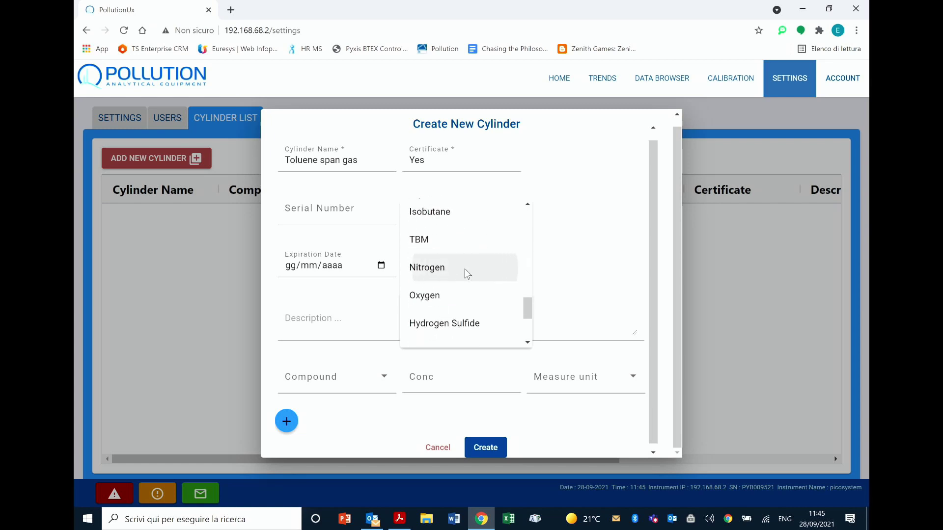
{"action": "left_click", "coordinate": [464, 270]}
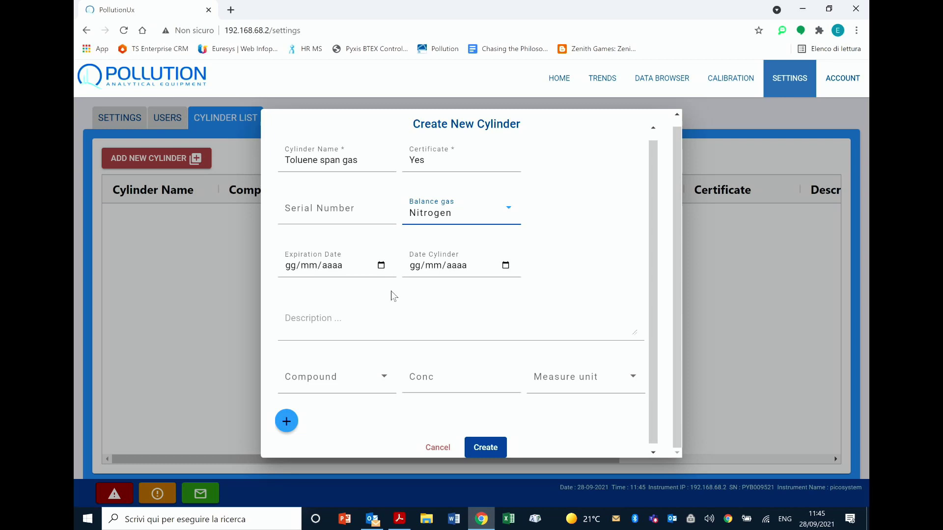
Step: Specify Toluene as the cylinder's compound with a concentration of 500 ppm, and cancel the new cylinder form
{"action": "left_click", "coordinate": [368, 319]}
{"action": "left_click", "coordinate": [385, 386]}
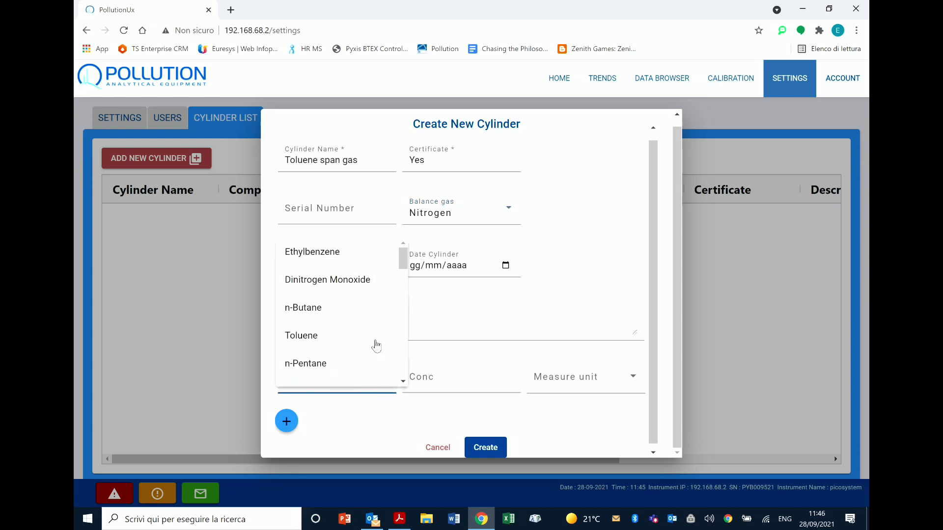
{"action": "left_click", "coordinate": [376, 343]}
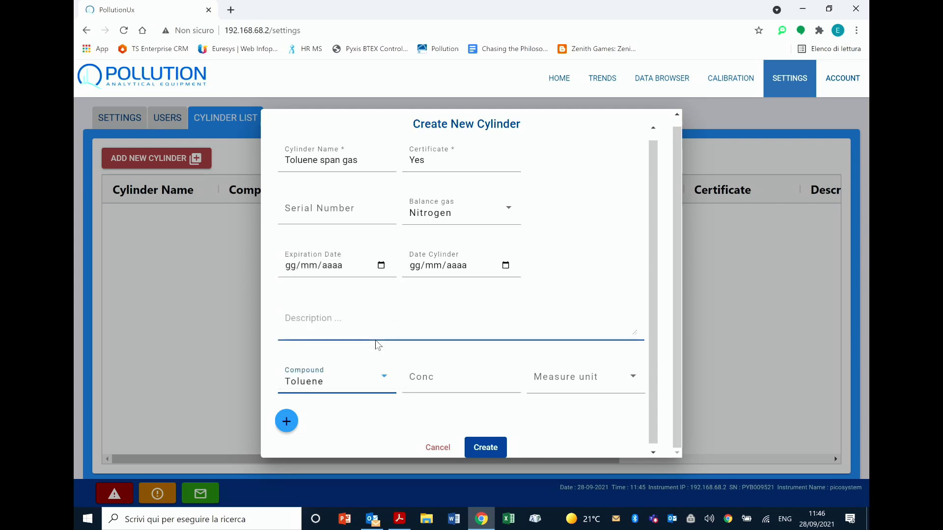
{"action": "left_click", "coordinate": [433, 384]}
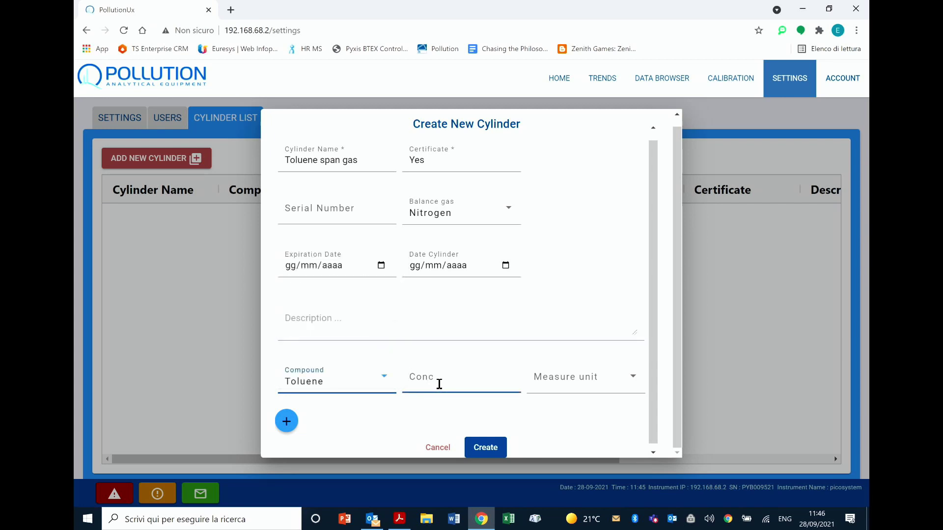
{"action": "left_click", "coordinate": [505, 385]}
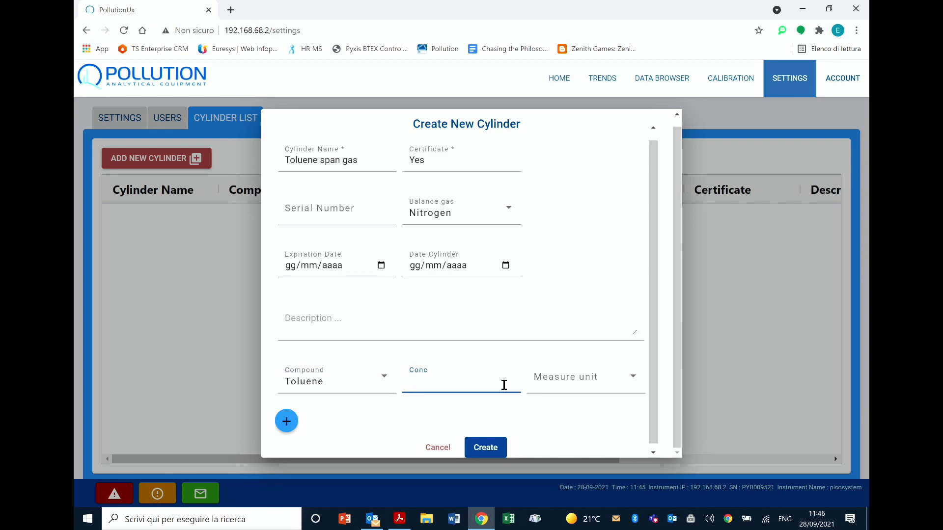
{"action": "type", "text": "500"}
{"action": "left_click", "coordinate": [568, 386]}
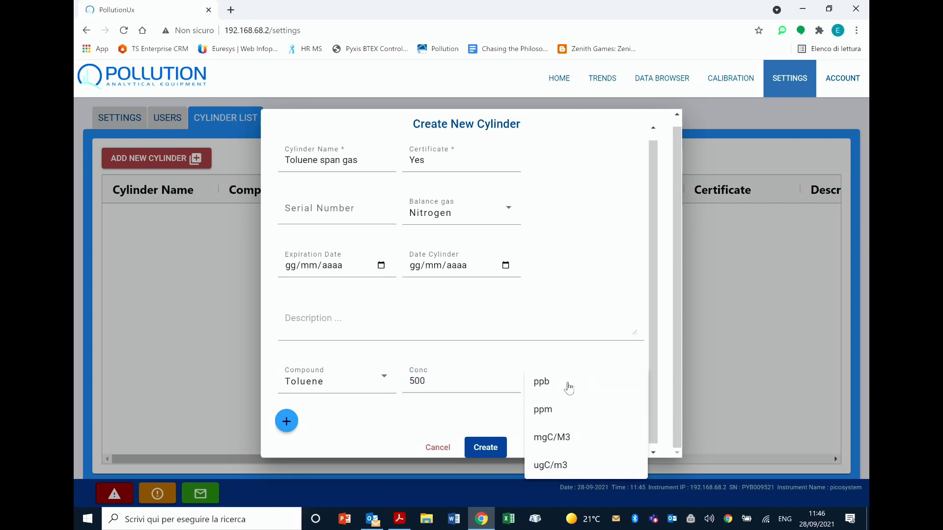
{"action": "left_click", "coordinate": [564, 408]}
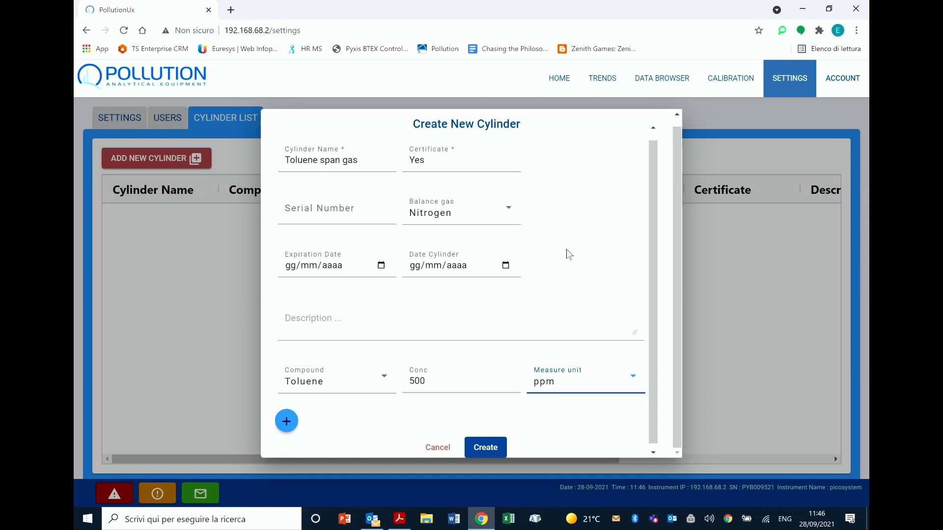
{"action": "left_click", "coordinate": [491, 449]}
{"action": "left_click", "coordinate": [427, 448]}
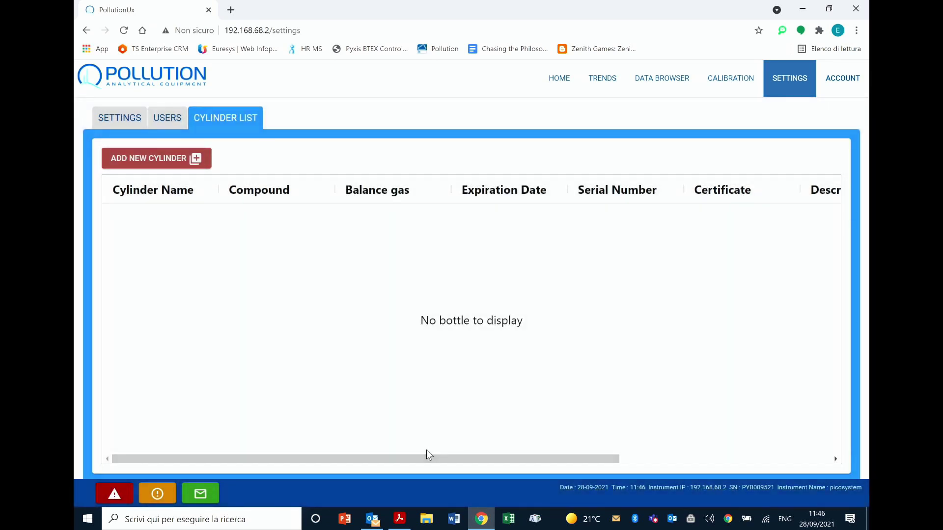